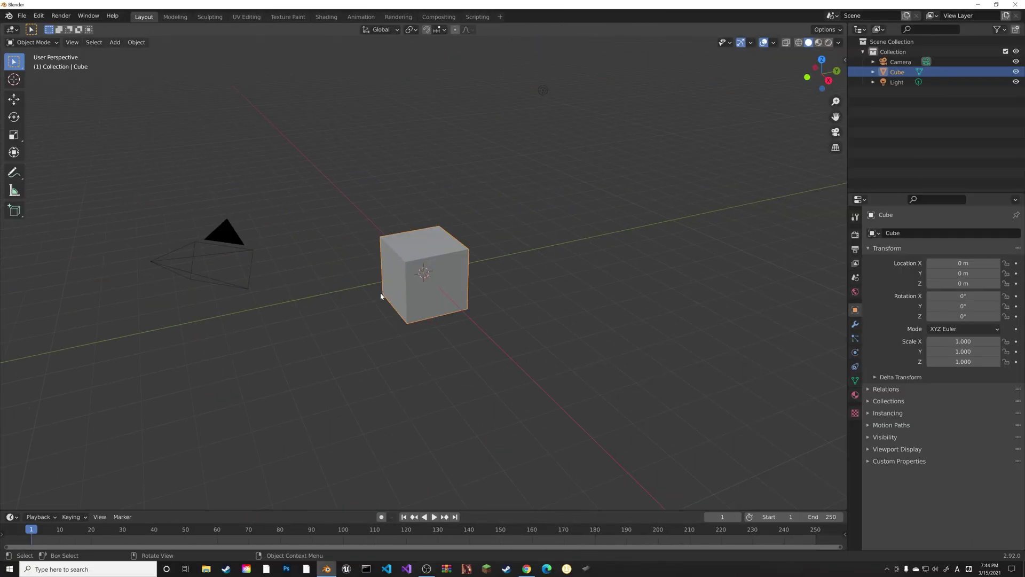
Check the Windows time and language settings in the Settings app, then close it.
click(36, 569)
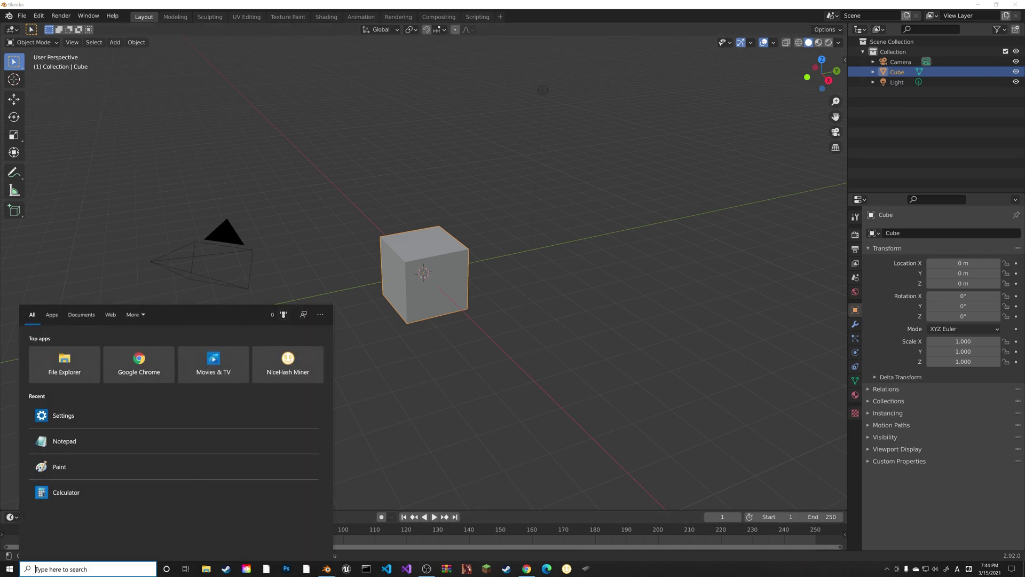
text(settings)
key(Return)
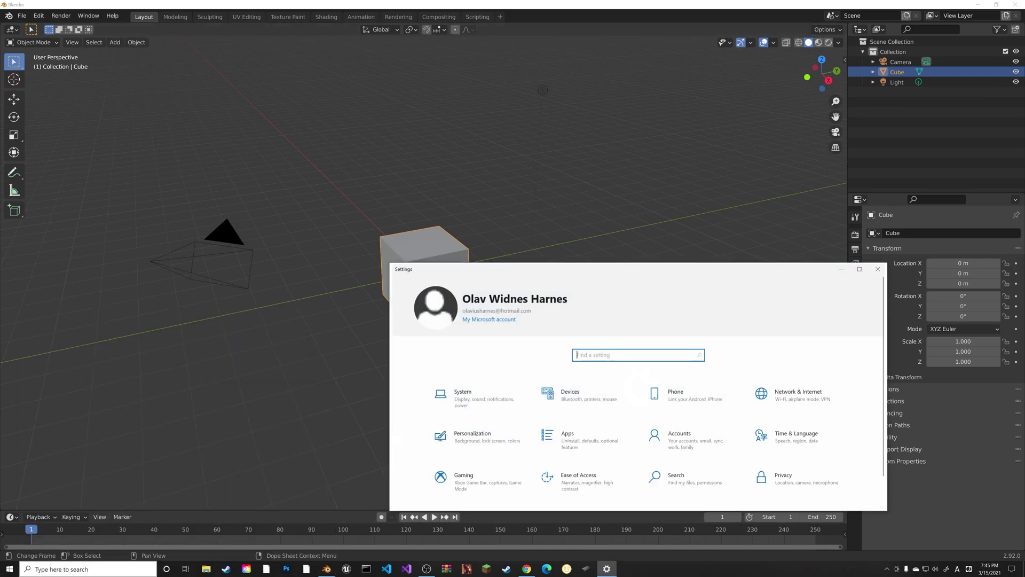
click(795, 435)
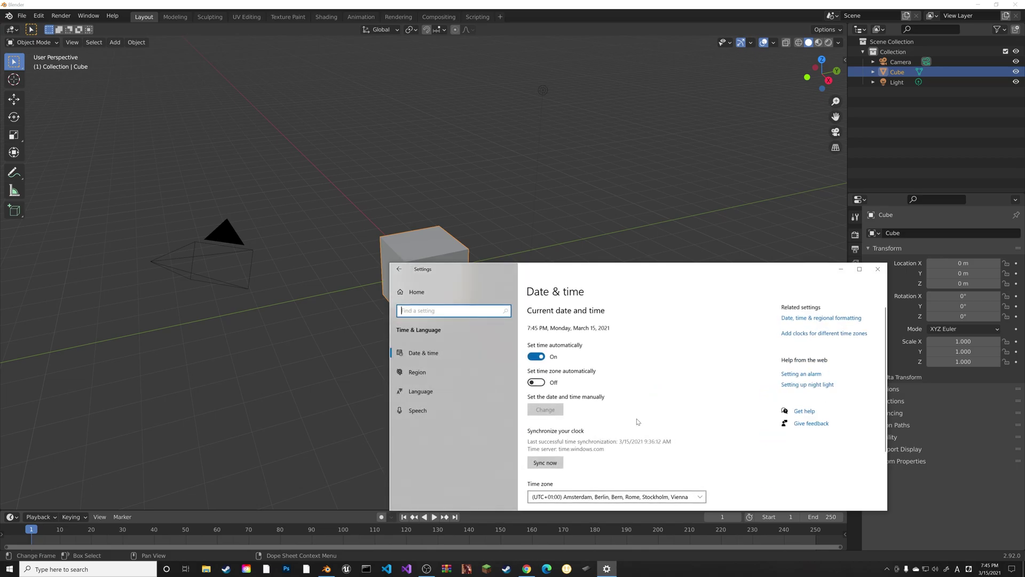
click(422, 391)
scroll(545, 393, down, 3)
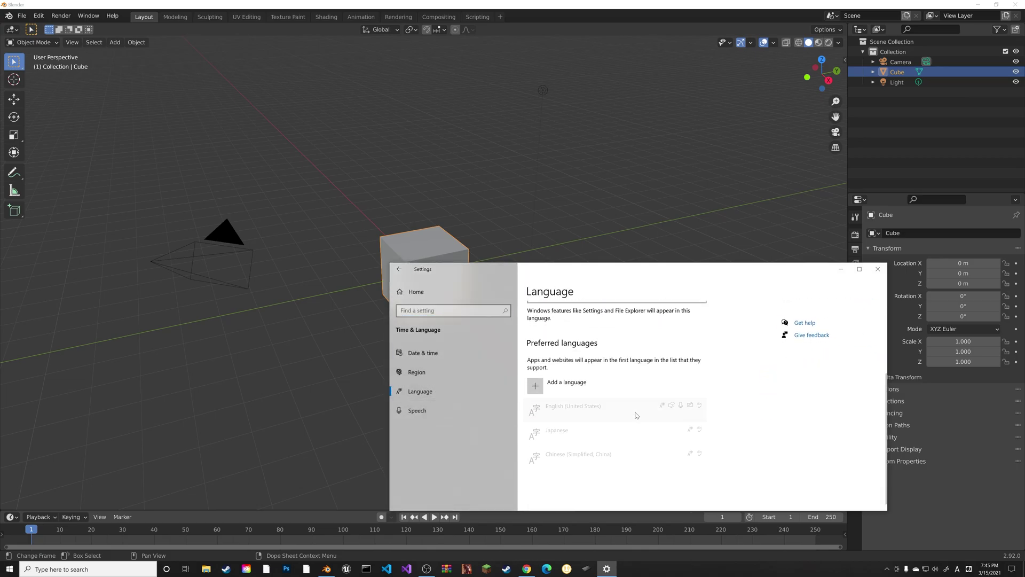
click(878, 268)
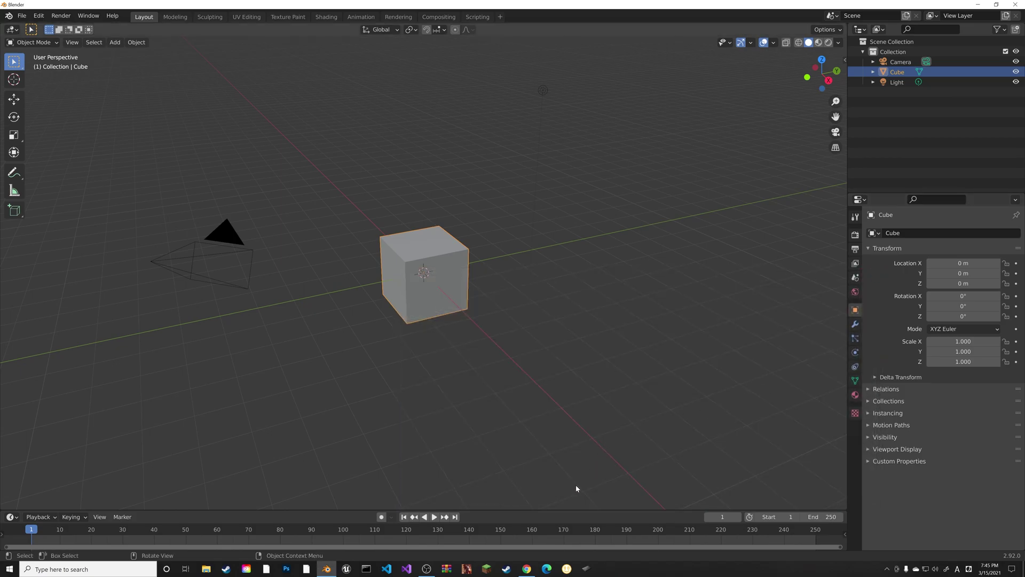
Type 中国に行ったことがありますか。 in the Google Docs document using Japanese input, then select it.
click(527, 568)
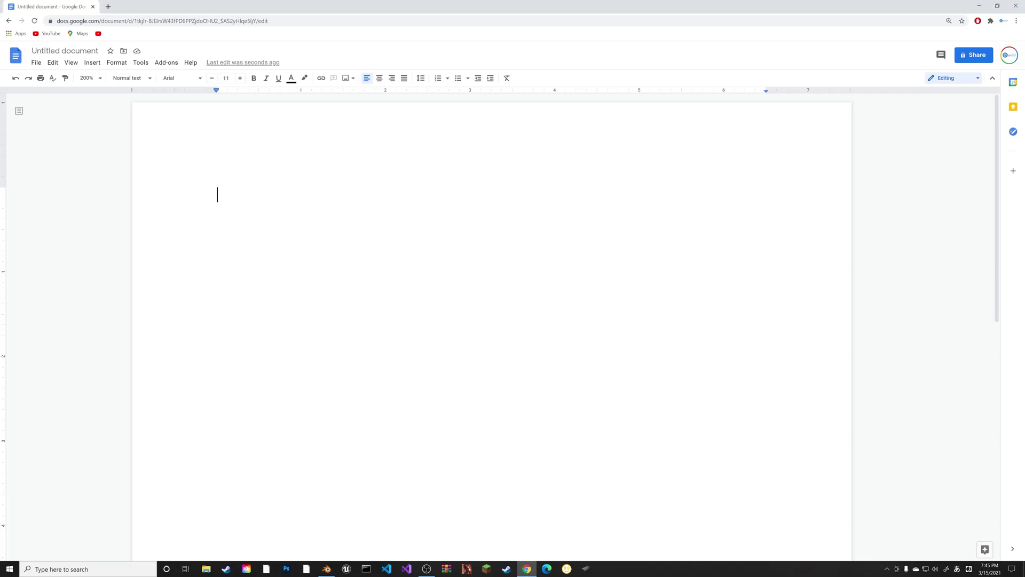
click(956, 568)
text(にいttakotoga)
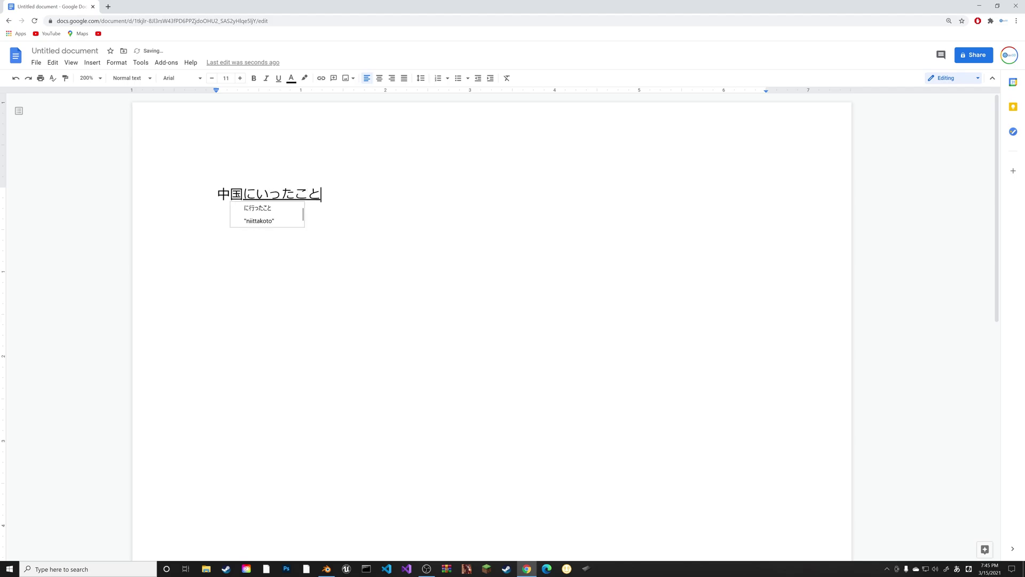
key(space)
key(Return)
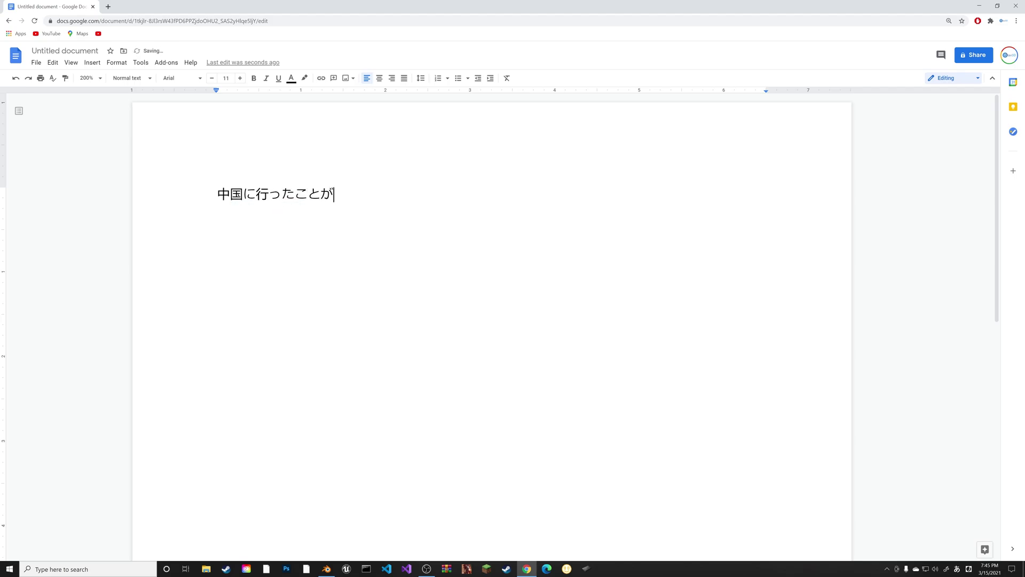
text(あり)
text(masuka.)
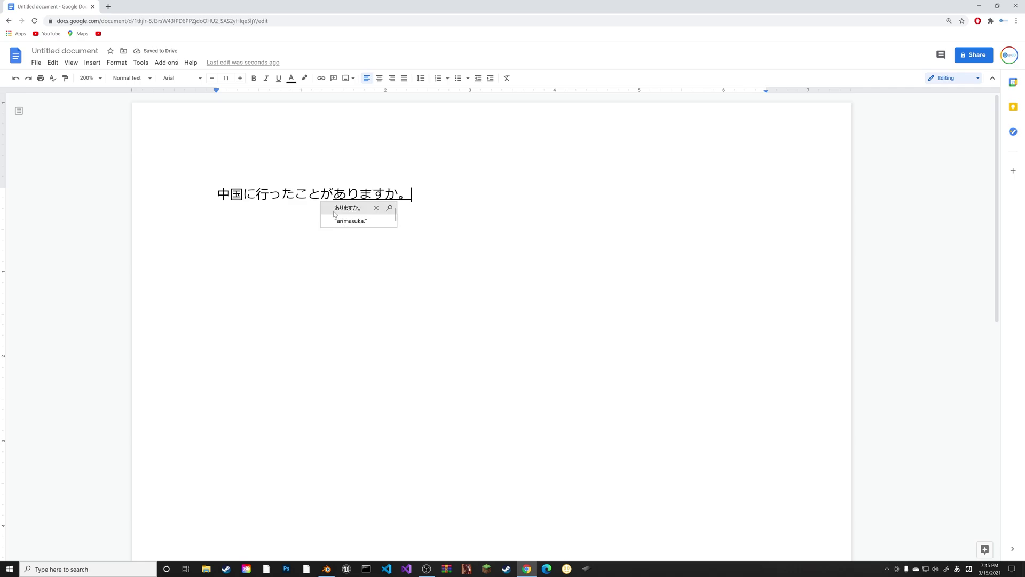
key(Return)
key(shift+Left)
key(shift+Left)
key(shift+Left)
key(shift+Left)
key(shift+Left)
key(shift+Left)
key(shift+Left)
key(shift+Left)
key(shift+Left)
key(shift+Left)
key(shift+Left)
key(shift+Left)
key(shift+Left)
key(shift+Left)
key(shift+Left)
key(ctrl+c)
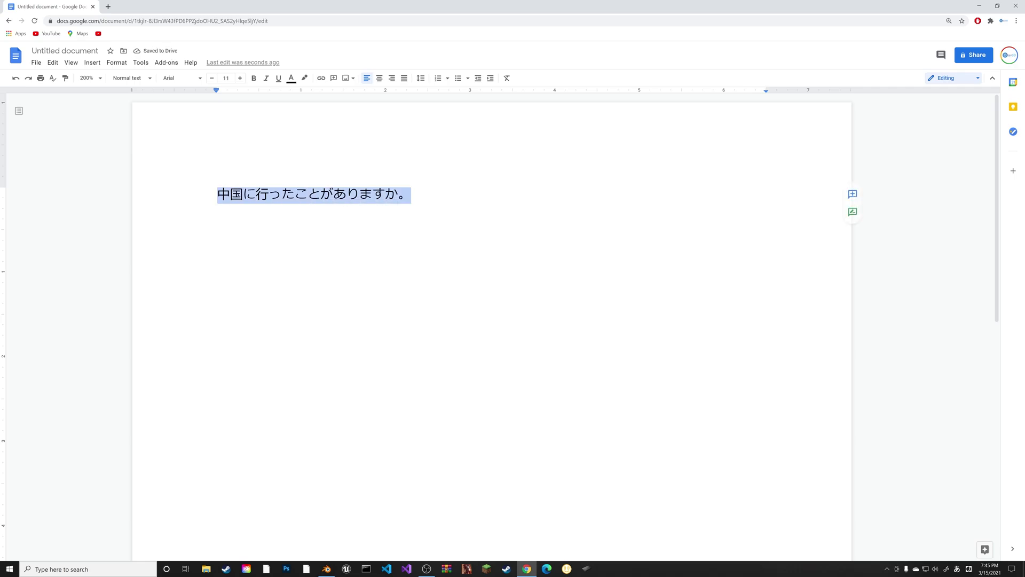
Back in Blender, delete the default cube, leaving the camera and light.
click(326, 569)
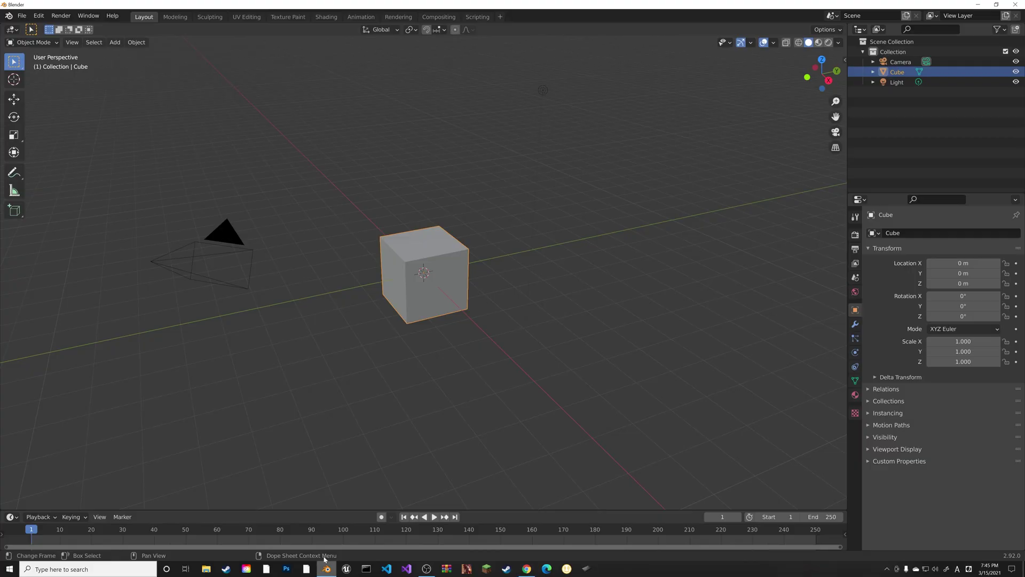
key(x)
click(460, 257)
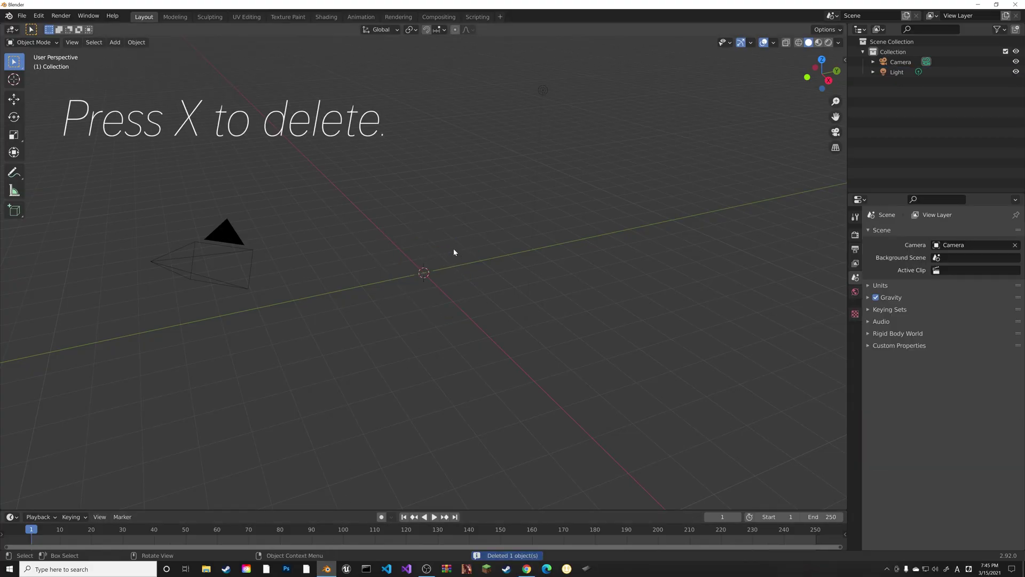
key(shift+a)
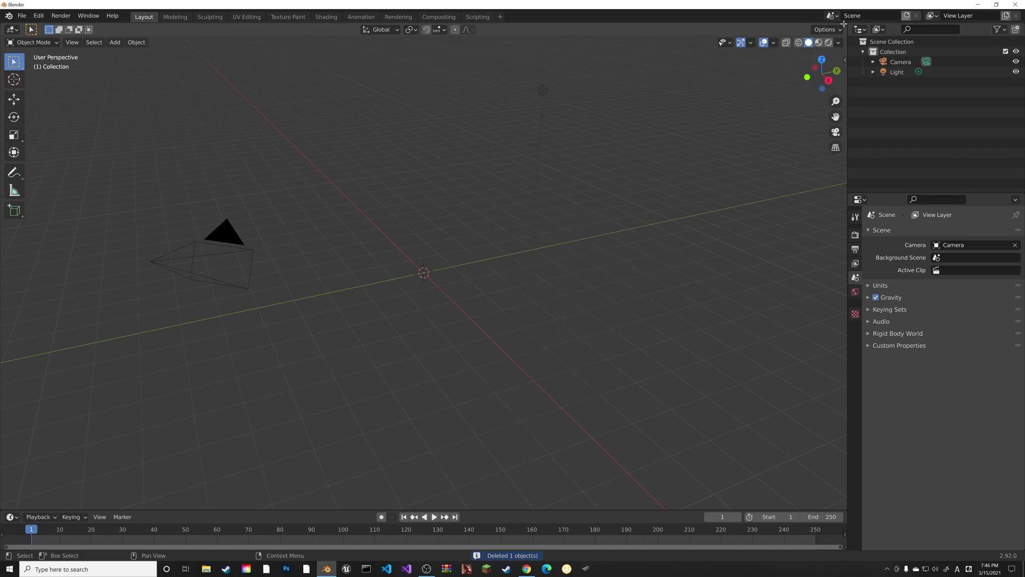
Split the 3D view and turn the right half into a Text Editor with a new text.
drag(844, 25, 430, 29)
click(431, 29)
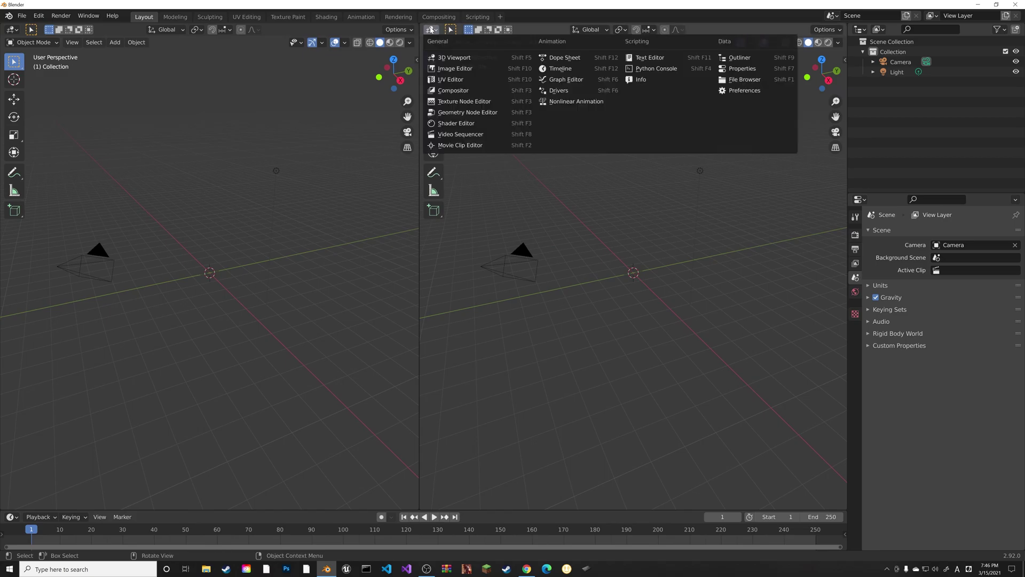
click(656, 57)
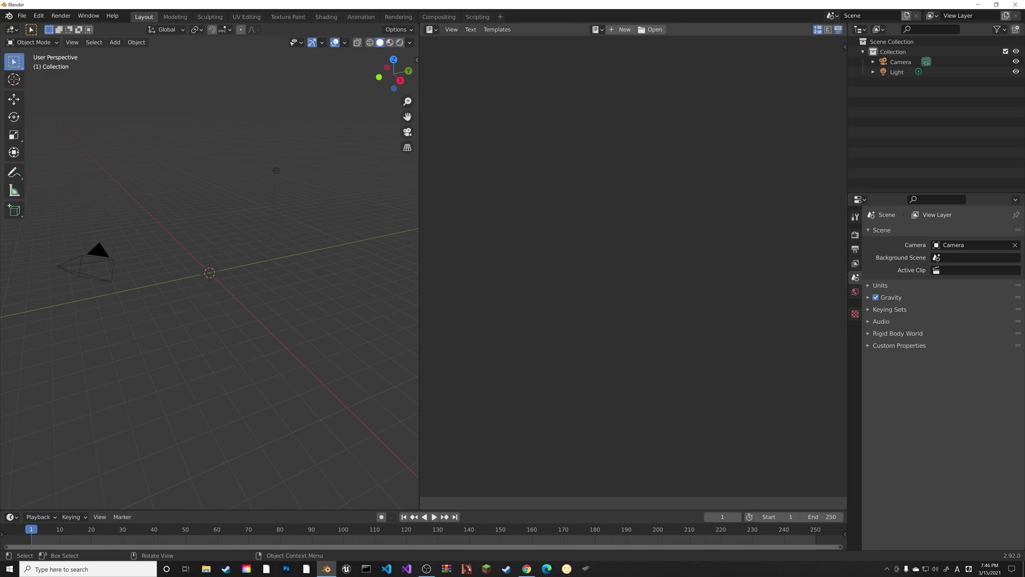
click(624, 30)
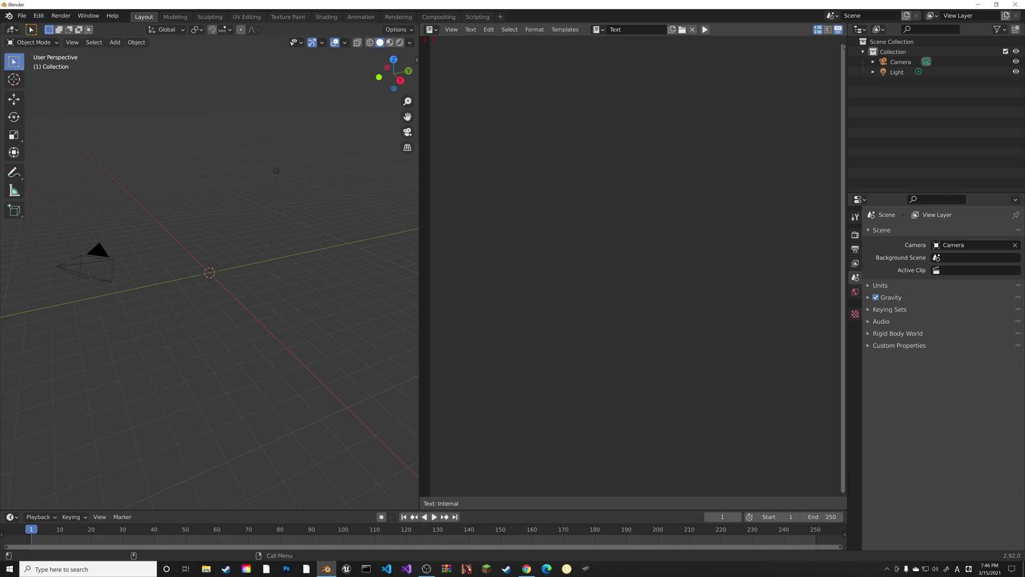
Set the Text Editor font size to 20 and paste in the Japanese sentence.
click(452, 30)
click(460, 41)
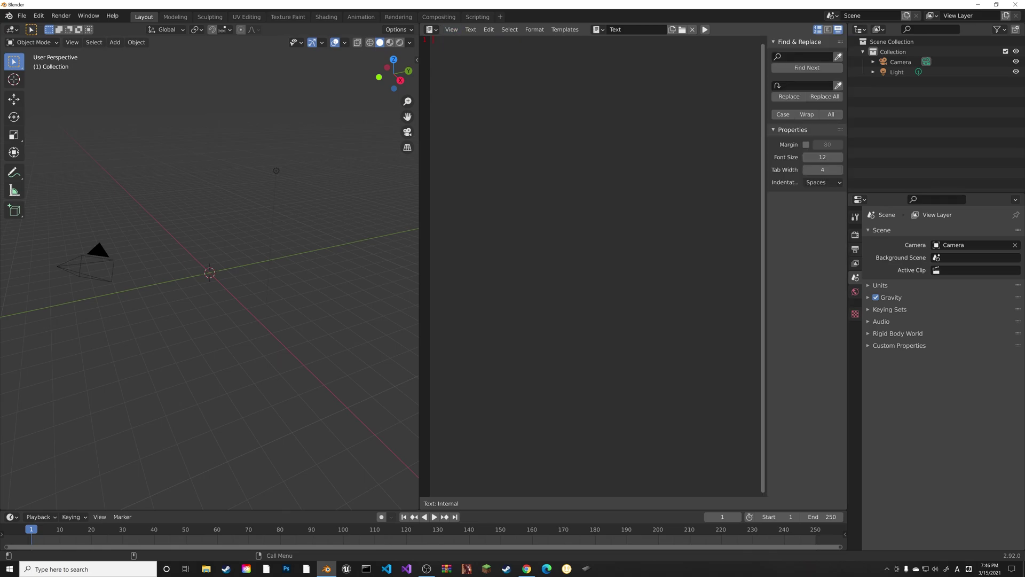
click(822, 157)
text(20)
key(Return)
click(448, 32)
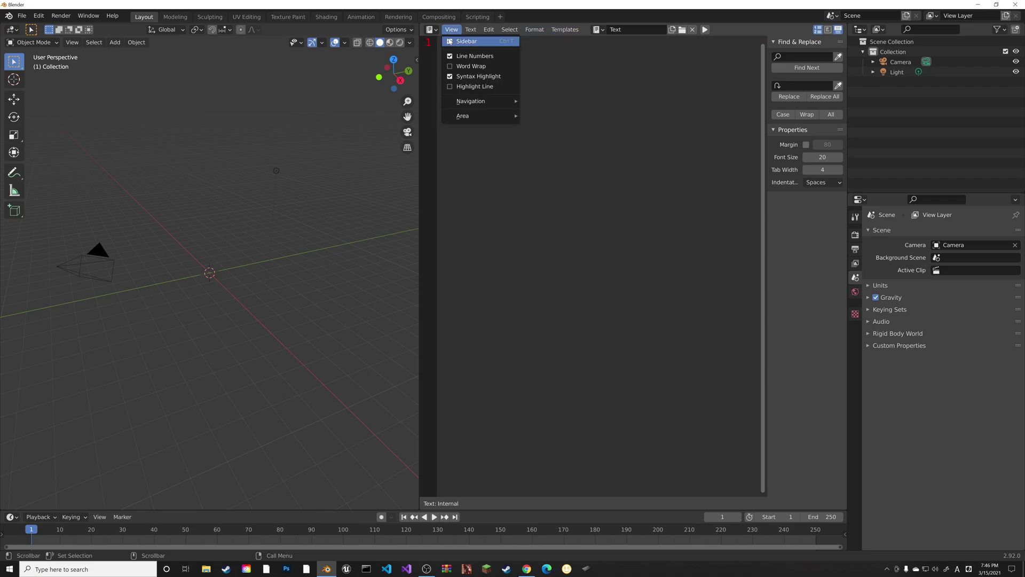
click(460, 41)
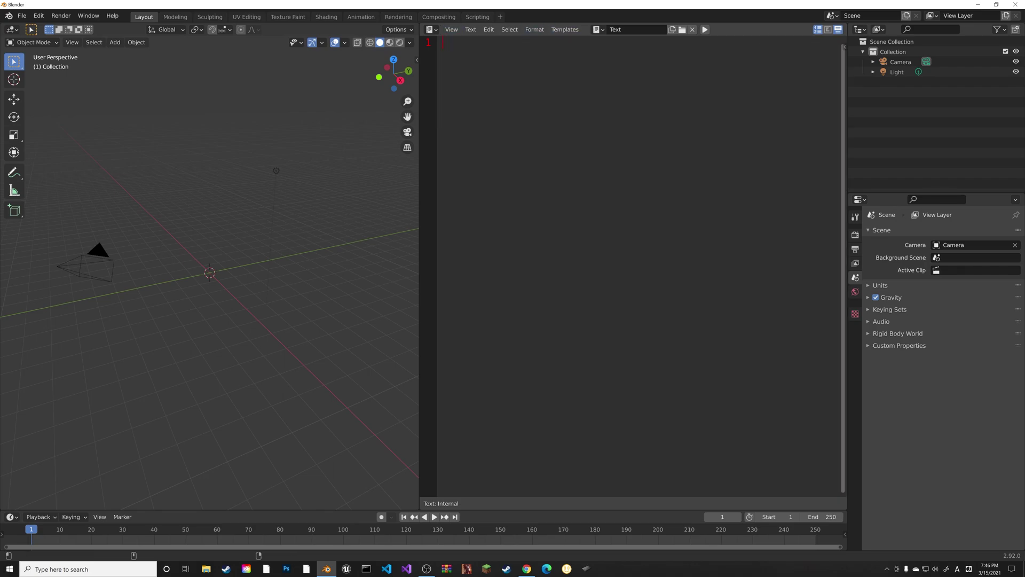
key(ctrl+v)
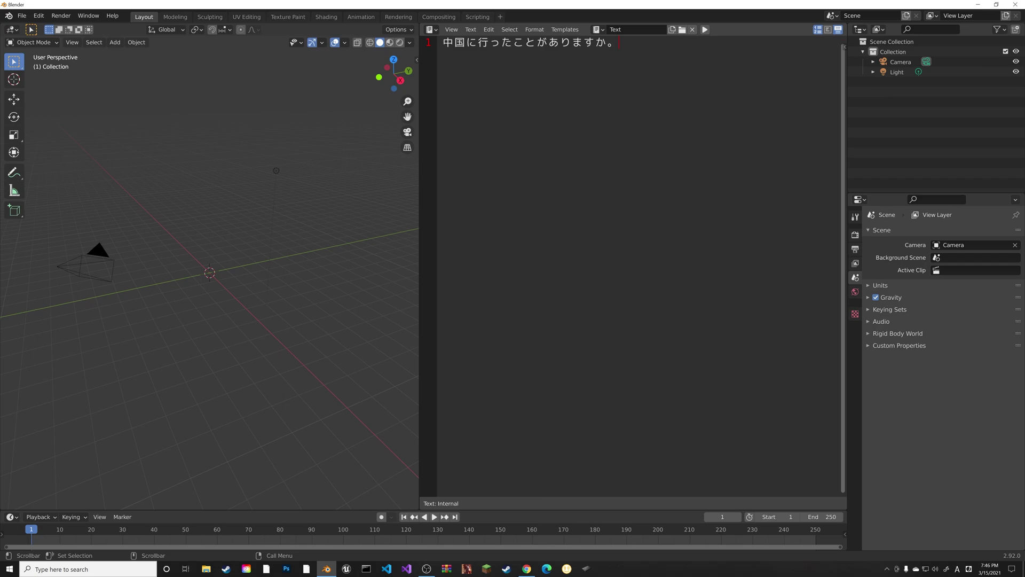
Convert the Japanese line into one 3D text object and expand its Font panel in Object Data properties.
click(487, 31)
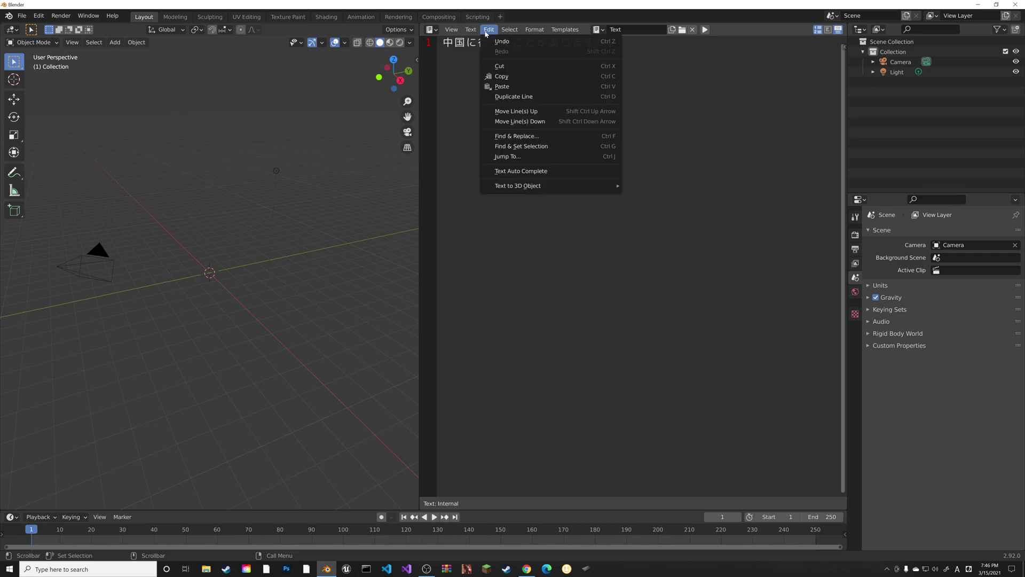
mouse_move(565, 186)
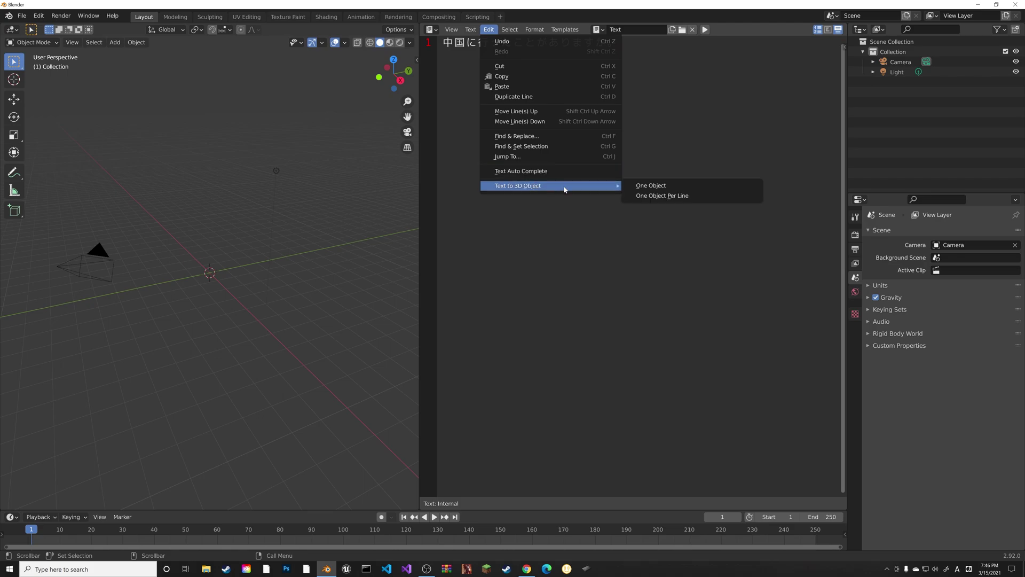
click(650, 187)
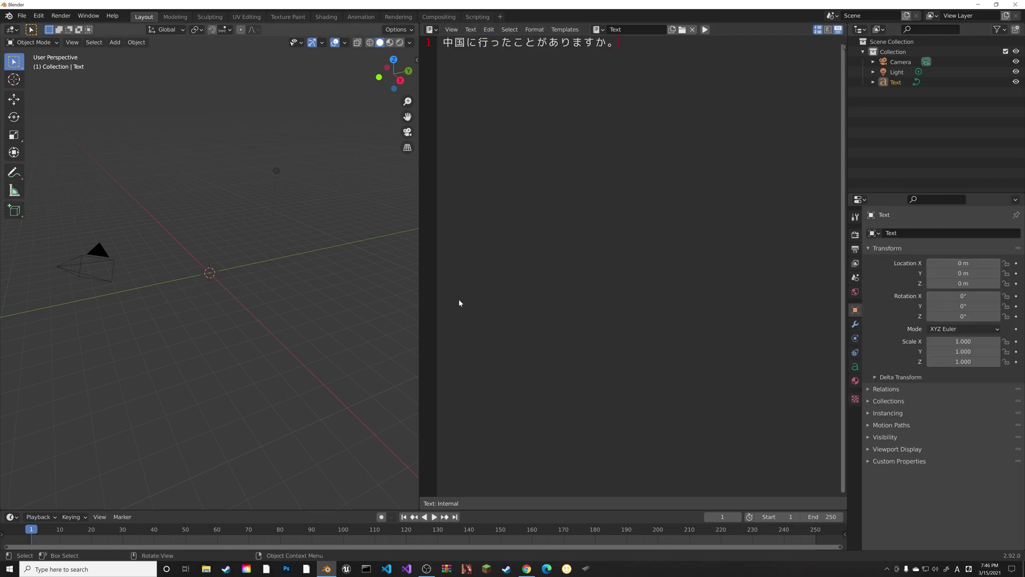
click(854, 367)
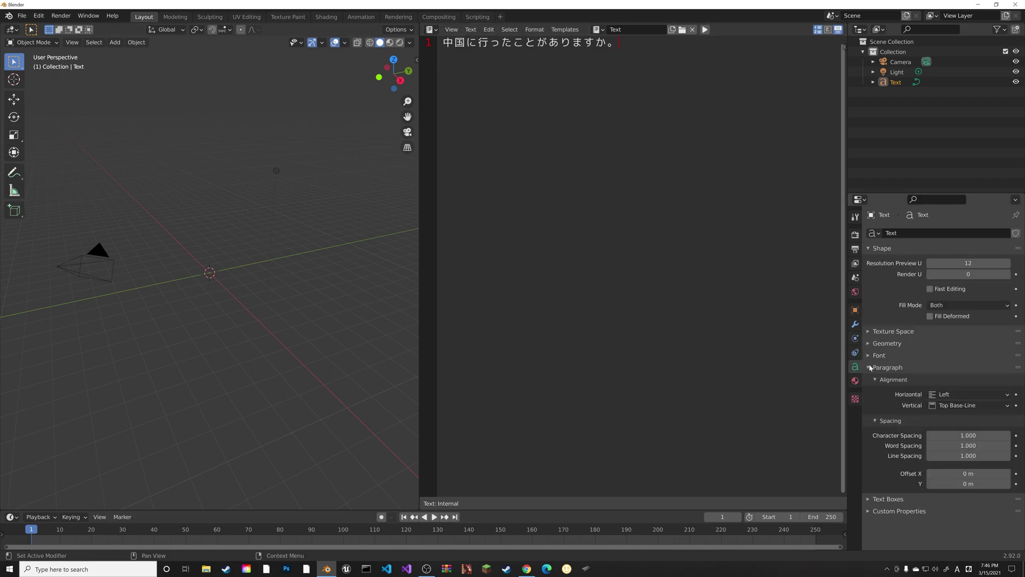
click(880, 356)
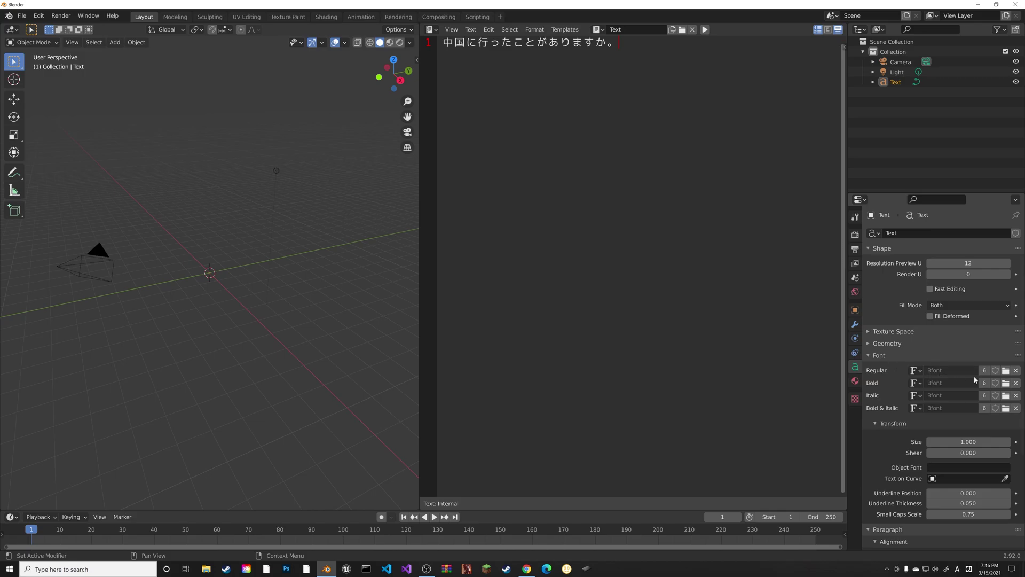
Browse C:\WINDOWS\Fonts in thumbnail view and pick yumin.ttf as the regular font.
click(1006, 370)
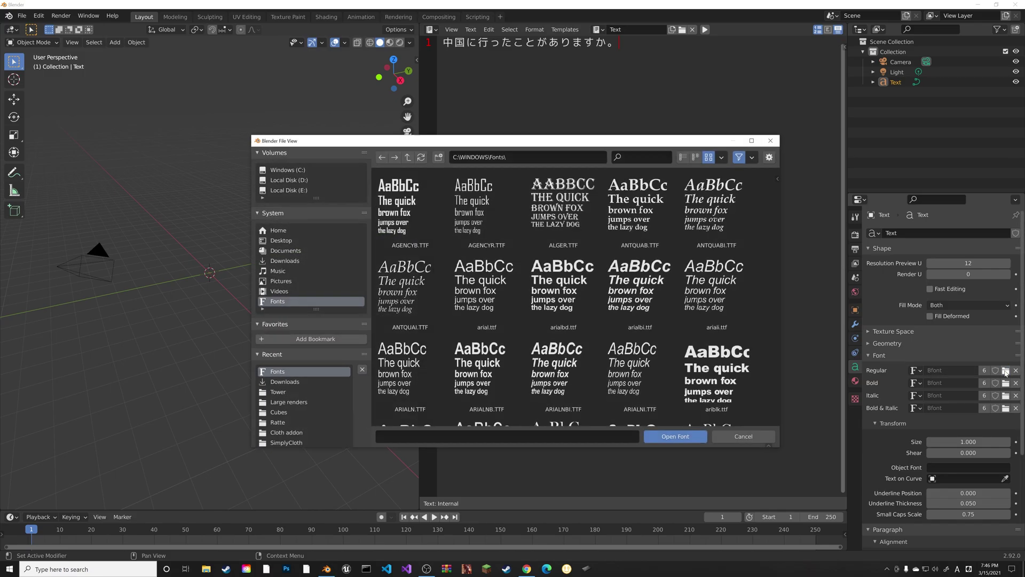
click(695, 157)
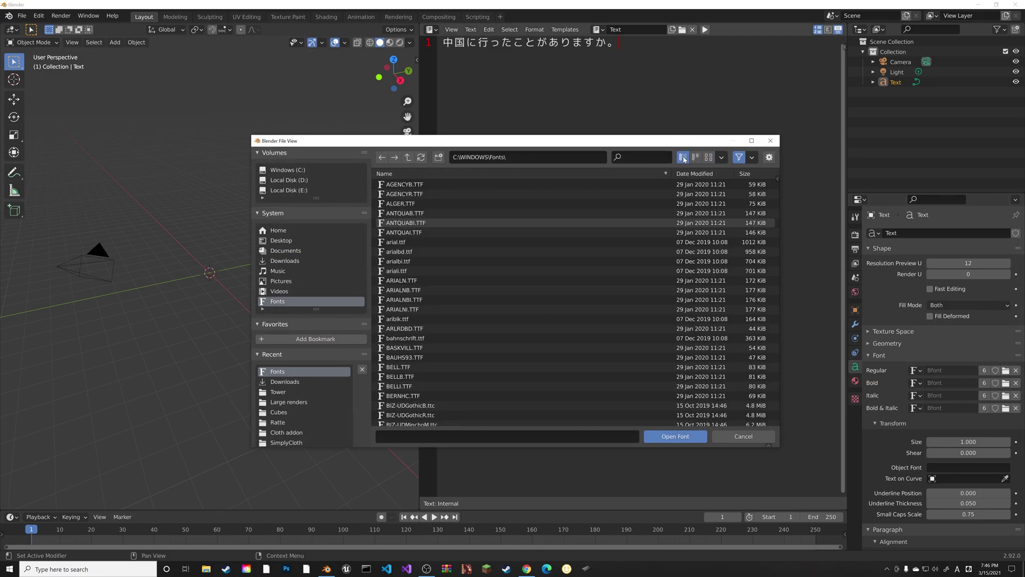
click(707, 157)
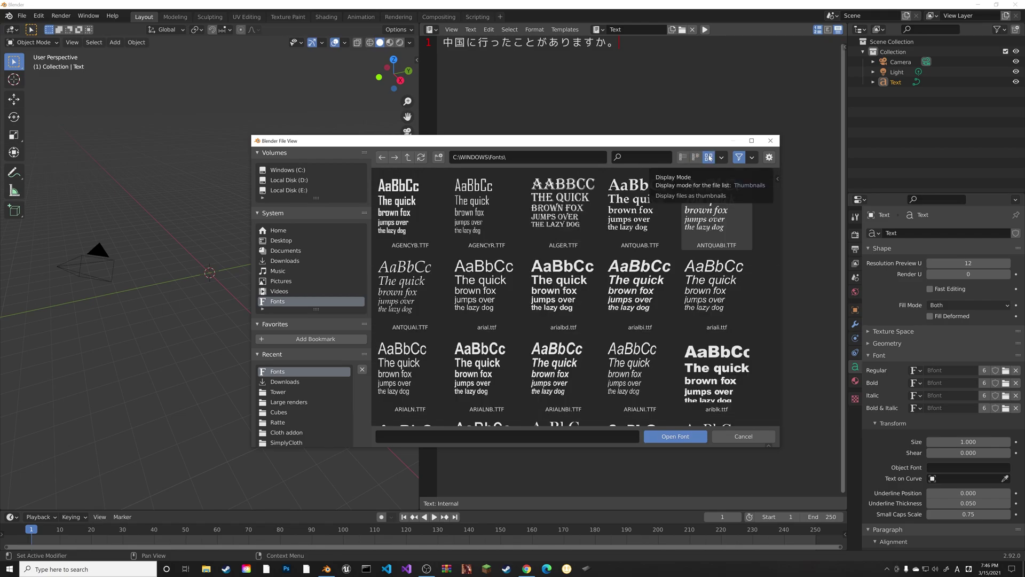
drag(778, 186, 783, 448)
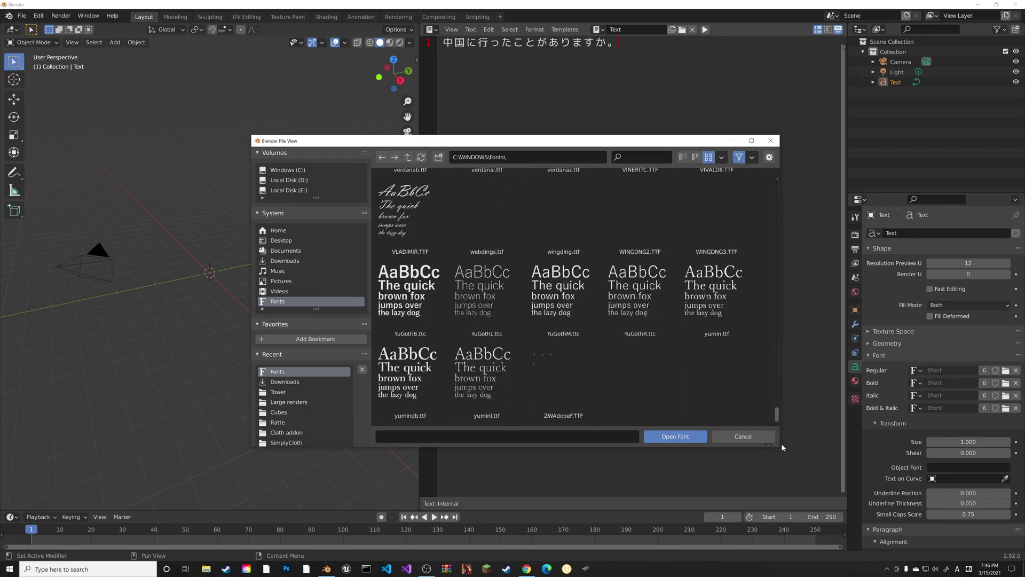
click(716, 306)
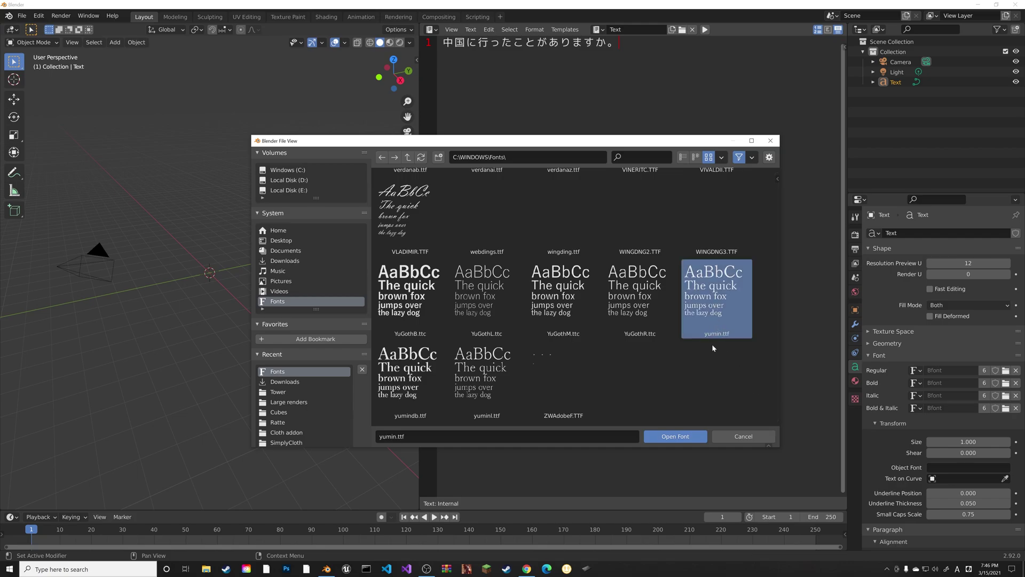
Load yumin.ttf onto the Japanese text and set its Geometry extrude to 0.05 m.
click(676, 436)
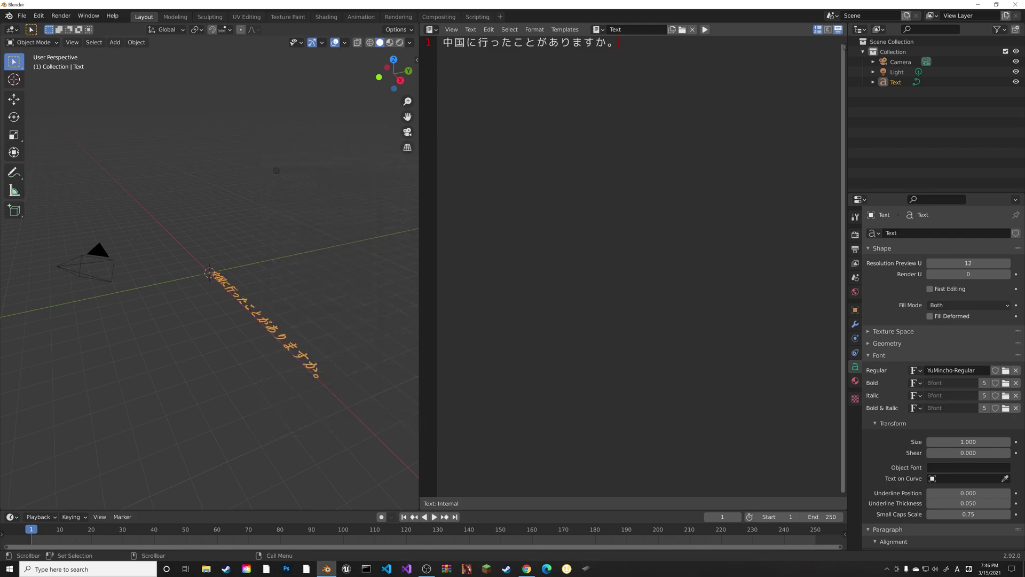
middle_drag(272, 268, 351, 268)
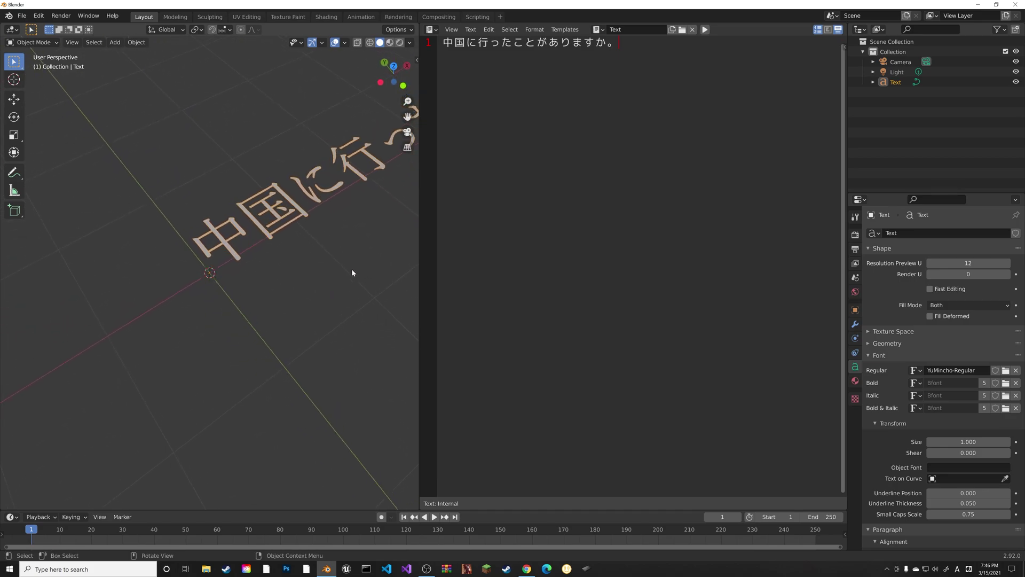
click(887, 343)
middle_drag(326, 235, 293, 226)
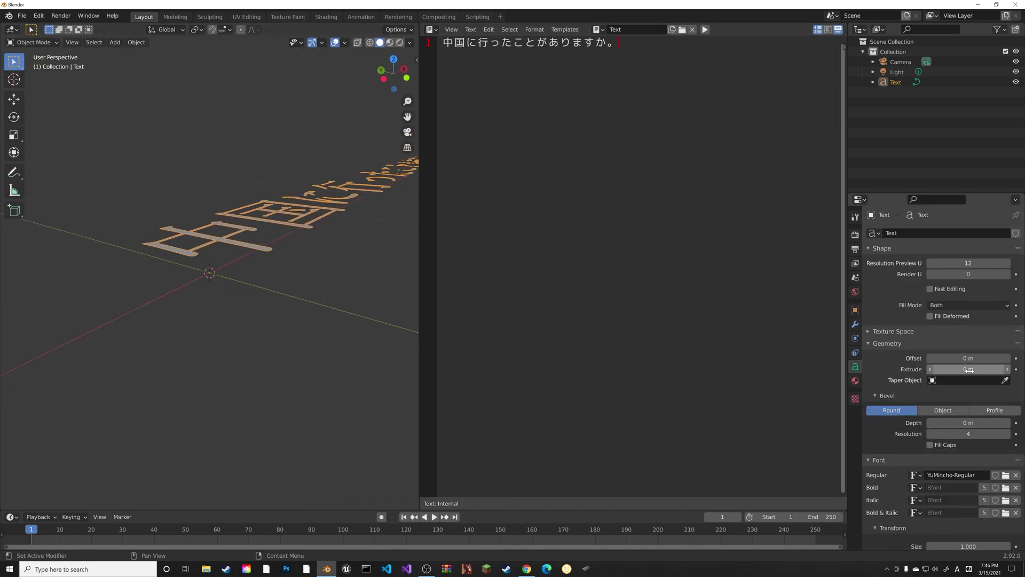
mouse_move(968, 369)
mouse_down()
mouse_move(993, 369)
mouse_move(976, 369)
mouse_up()
middle_drag(346, 199, 331, 336)
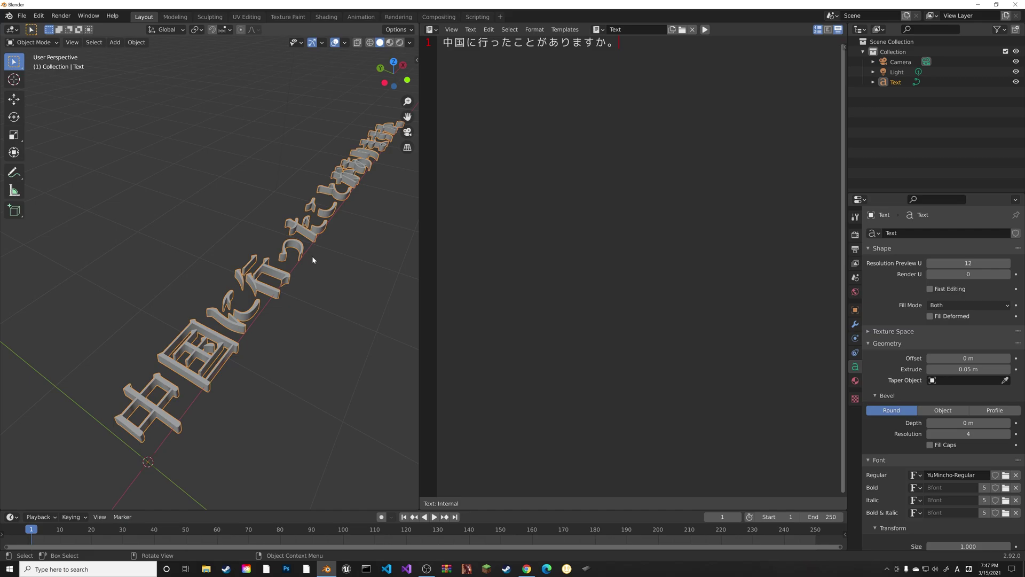
Clear the Japanese line in Google Docs and switch the input to Microsoft Pinyin.
mouse_move(527, 568)
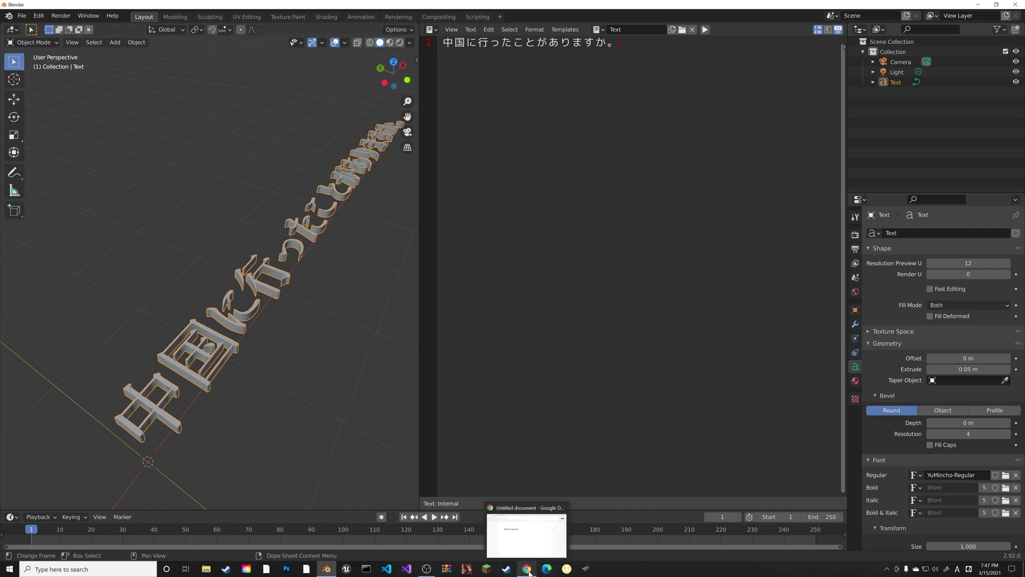
click(521, 531)
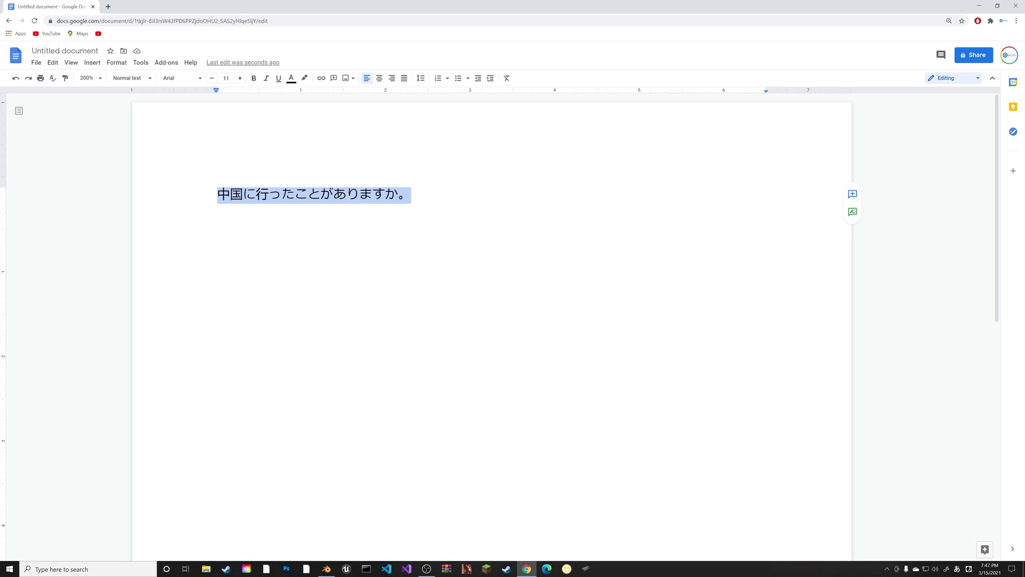
key(BackSpace)
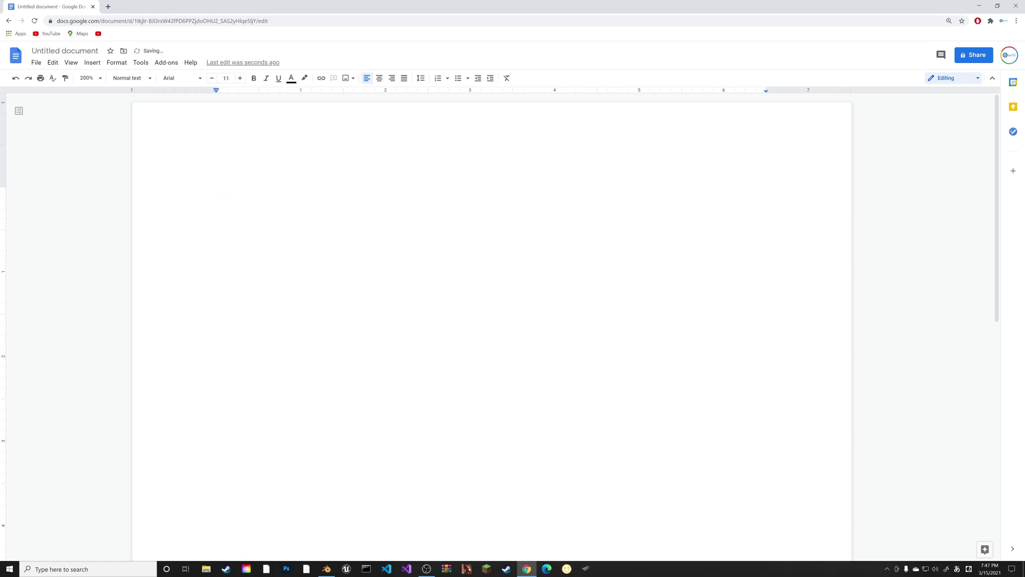
click(957, 569)
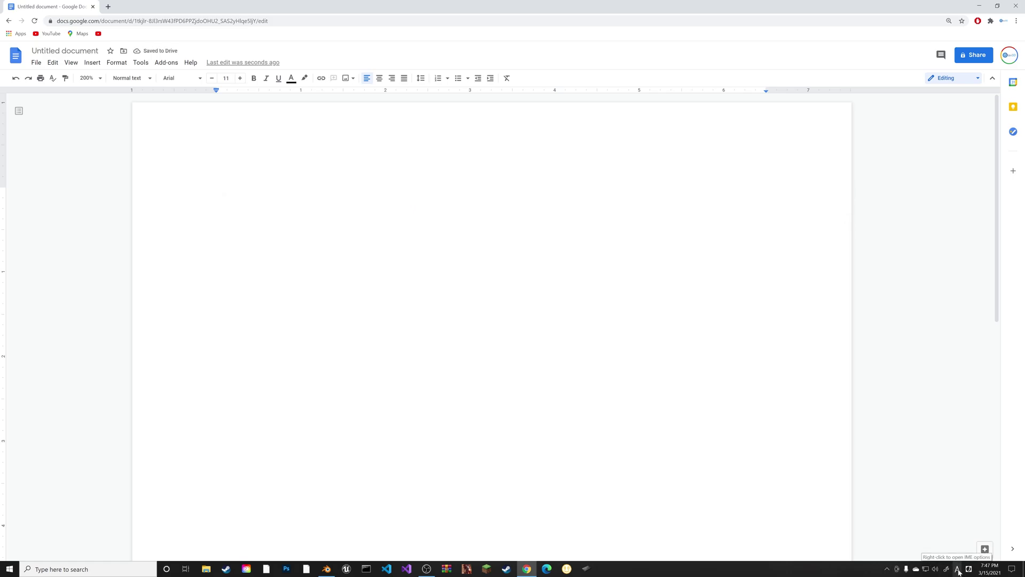
click(959, 570)
click(962, 528)
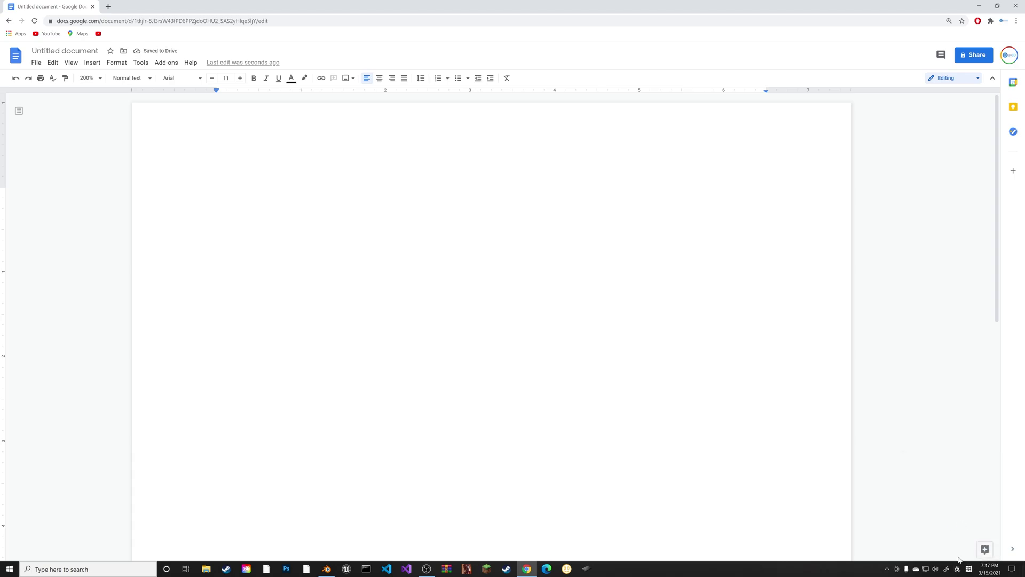
click(958, 569)
Type 当然，我是中国人！ with Pinyin, select and copy it, and return to Blender.
text(dangran)
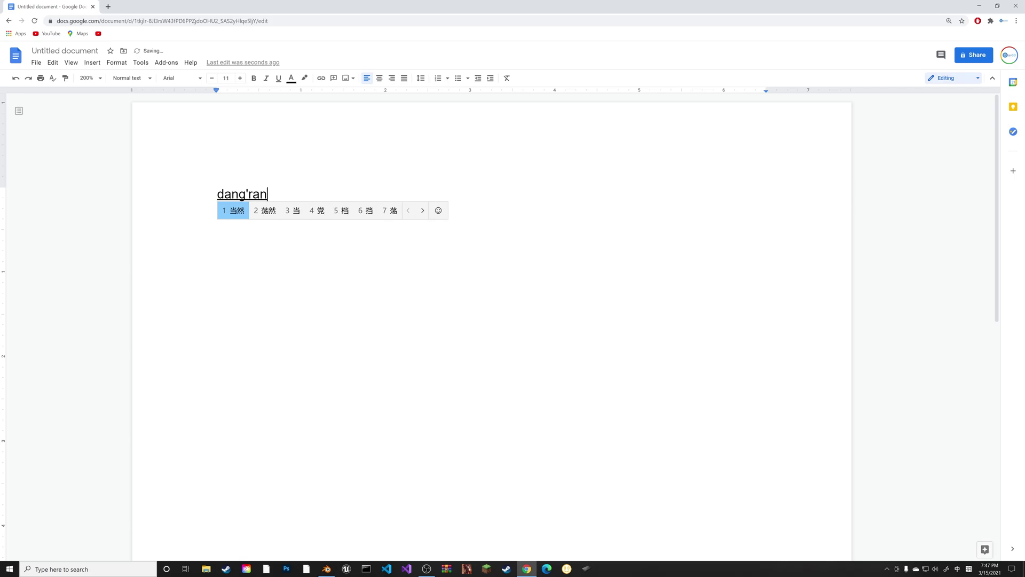
click(239, 211)
text(,)
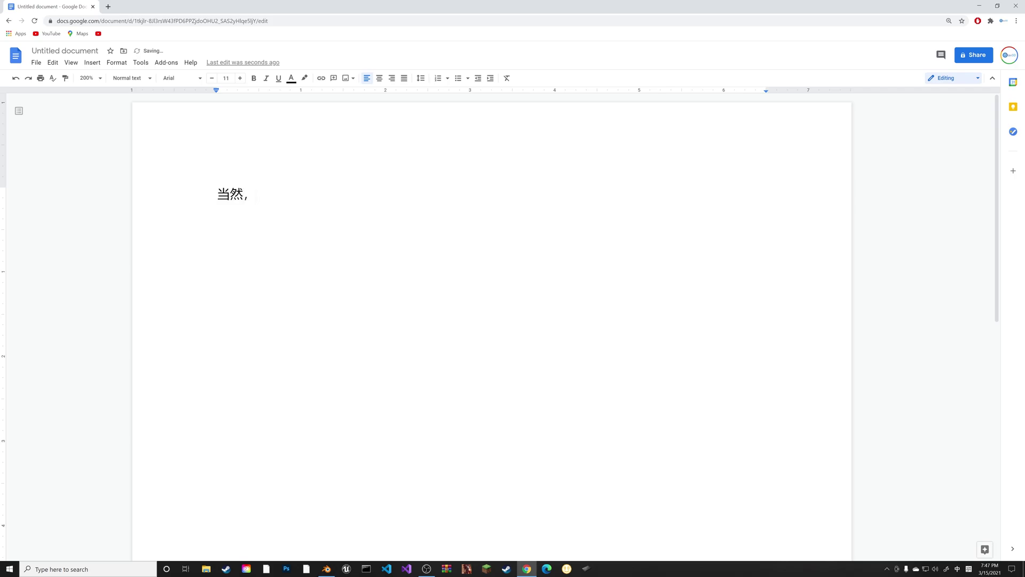
text(woshi)
key(space)
text(zhong)
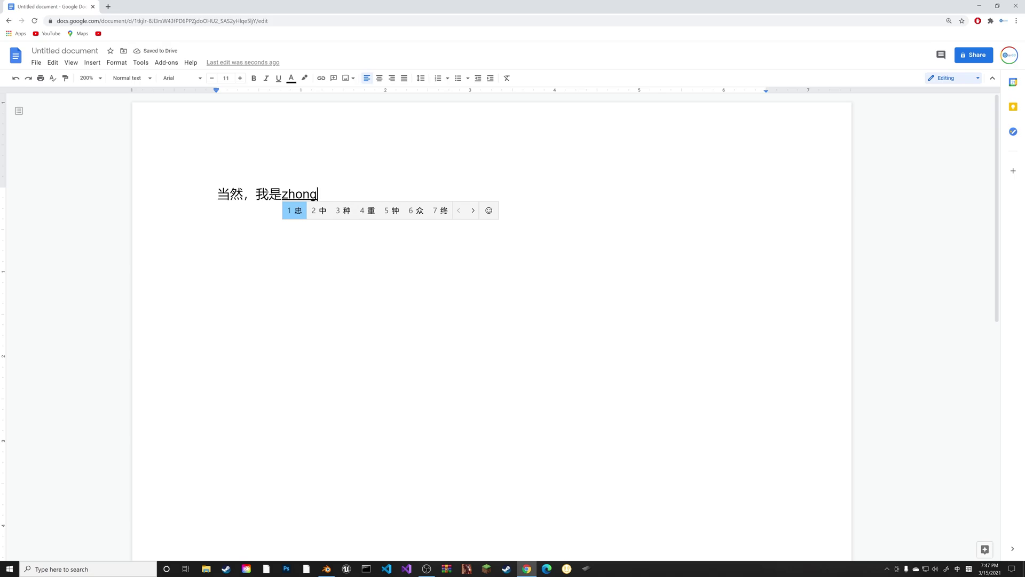
text('guo'ren)
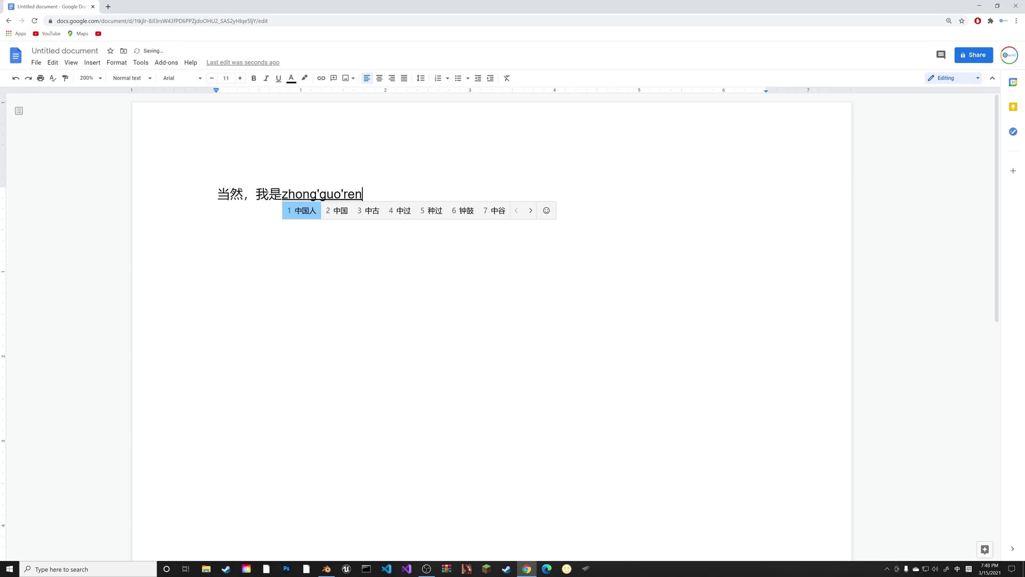
key(space)
text(！)
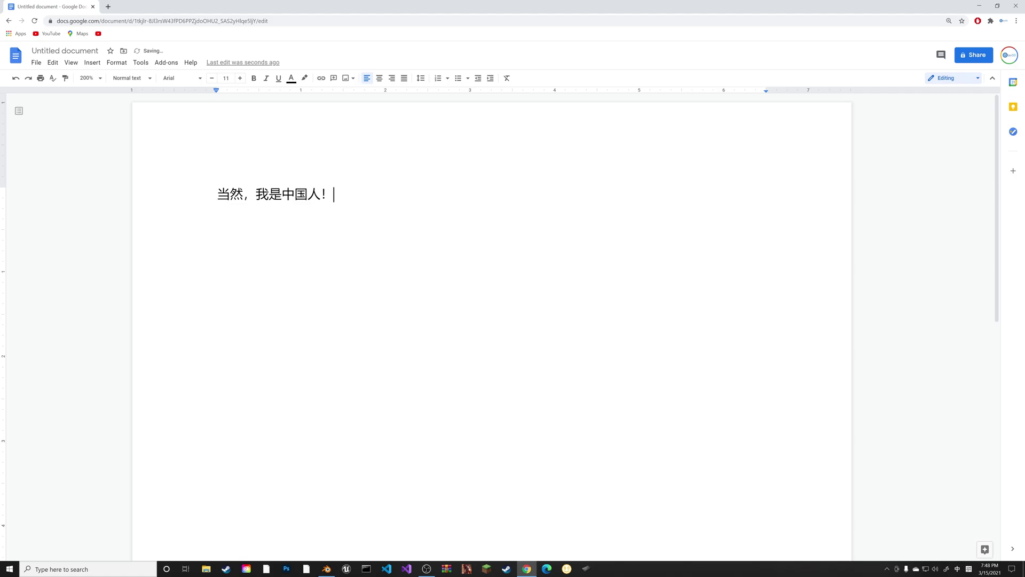
key(ctrl+a)
key(ctrl+c)
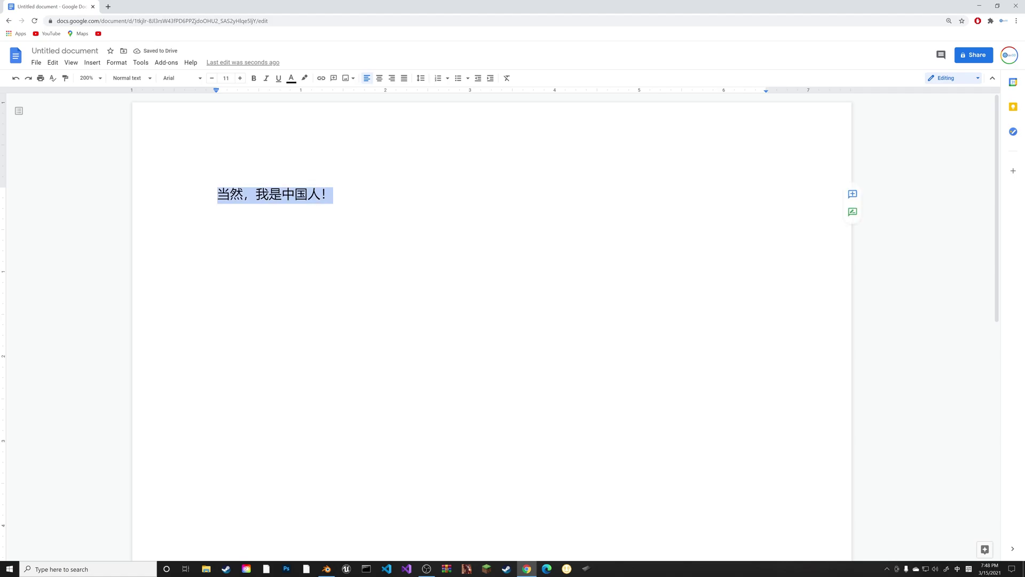
key(alt+Tab)
Replace the editor line with the pasted 当然，我是中国人！ and convert it into one 3D text object.
key(ctrl+a)
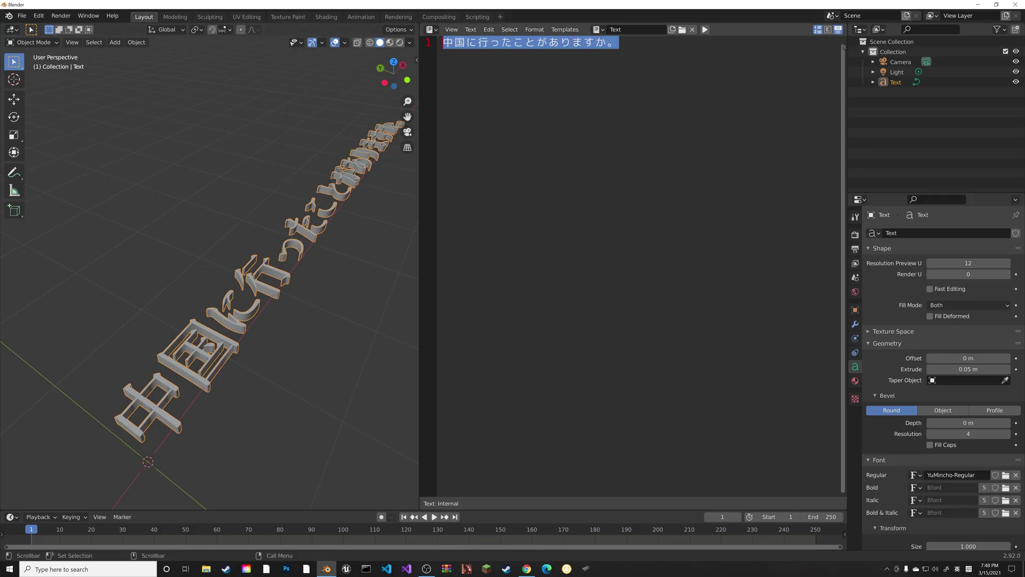
key(BackSpace)
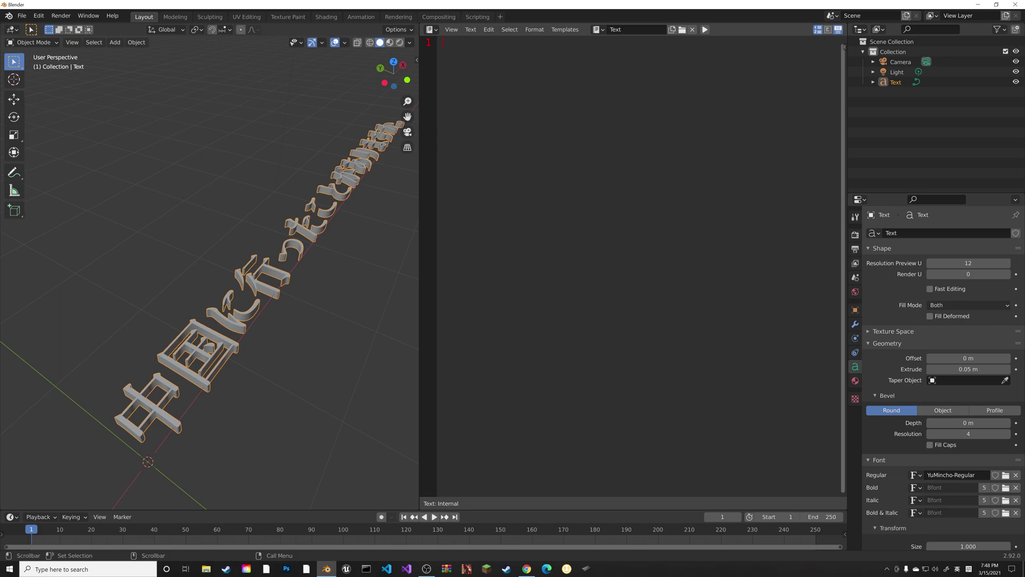
key(ctrl+v)
click(489, 29)
mouse_move(587, 186)
click(664, 186)
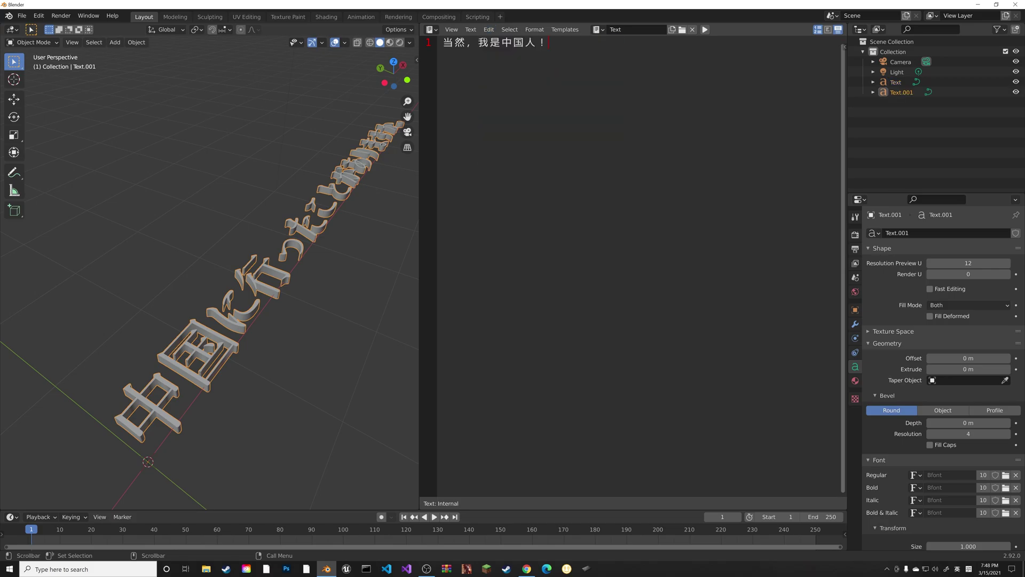
scroll(920, 389, down, 4)
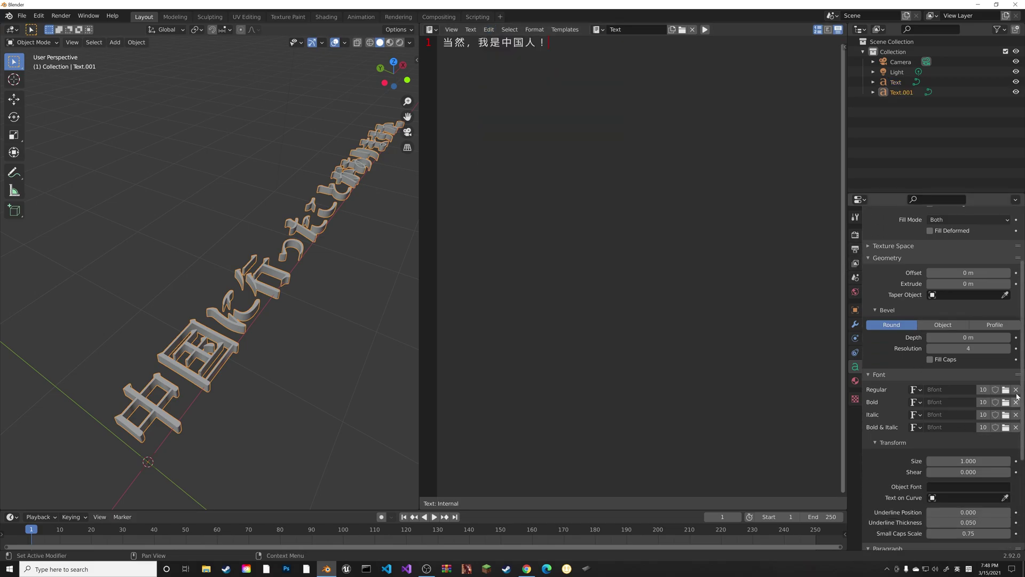
Give the Chinese text the yumin.ttf (YuMincho-Regular) font.
click(1007, 390)
drag(778, 184, 783, 433)
click(717, 300)
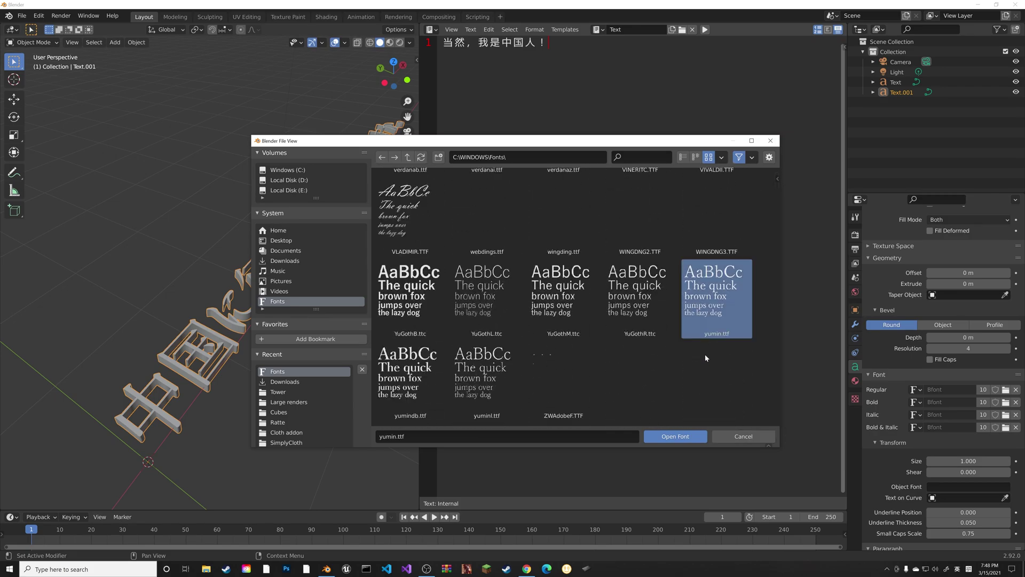
click(676, 437)
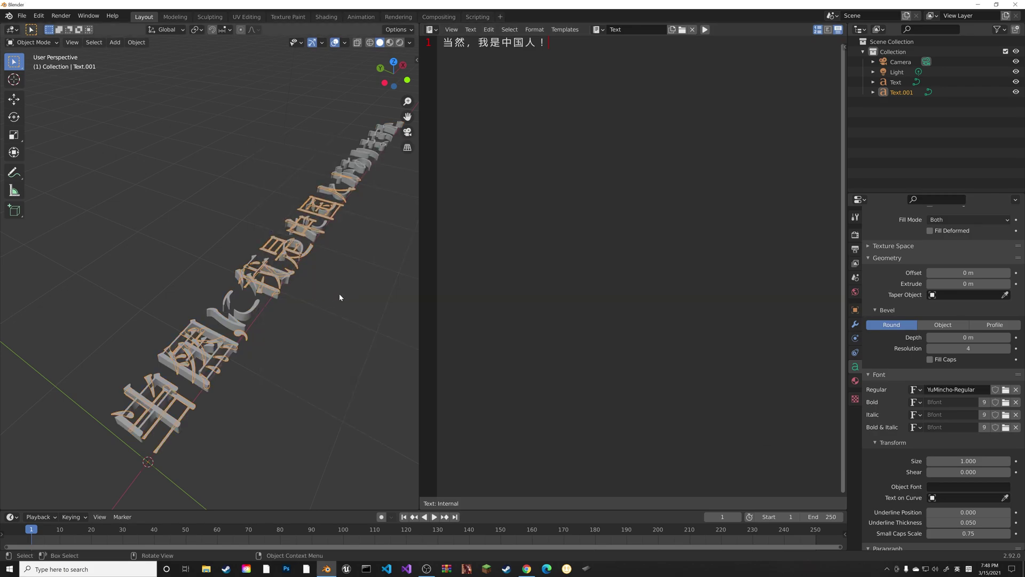
Move the Chinese text along Y beside the Japanese text and view both at eye level.
key(g)
key(y)
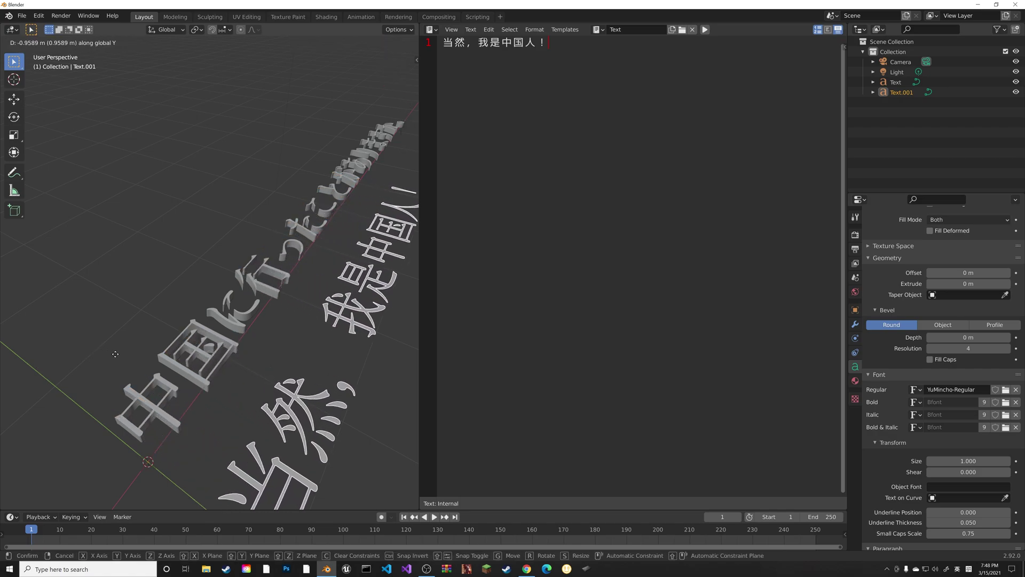
click(378, 383)
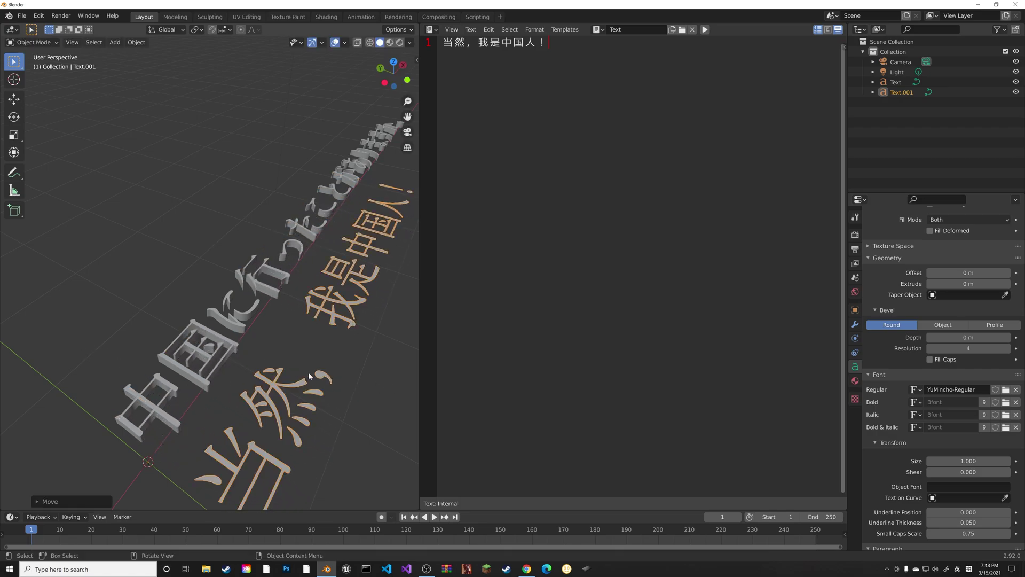
middle_drag(309, 372, 316, 313)
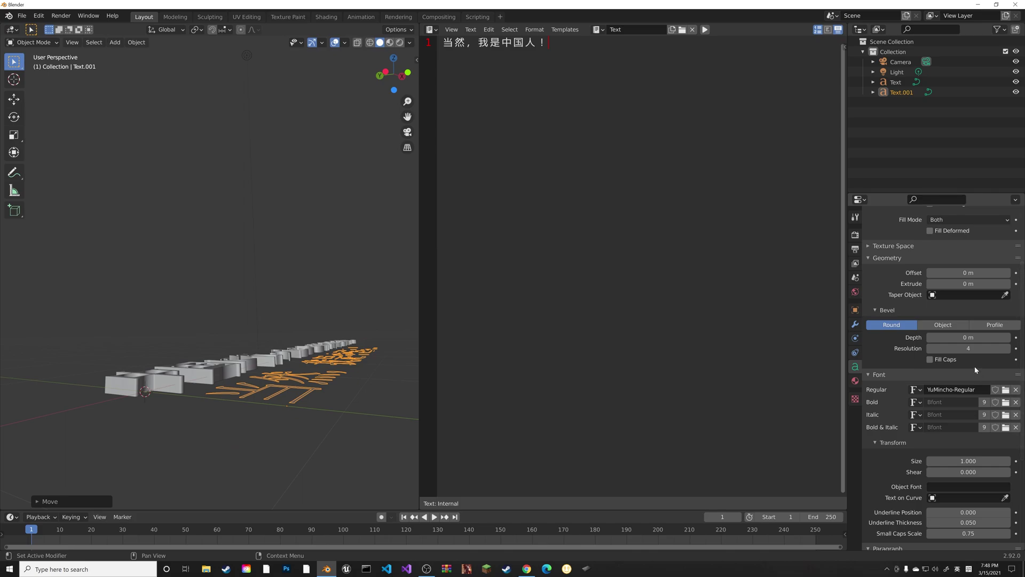